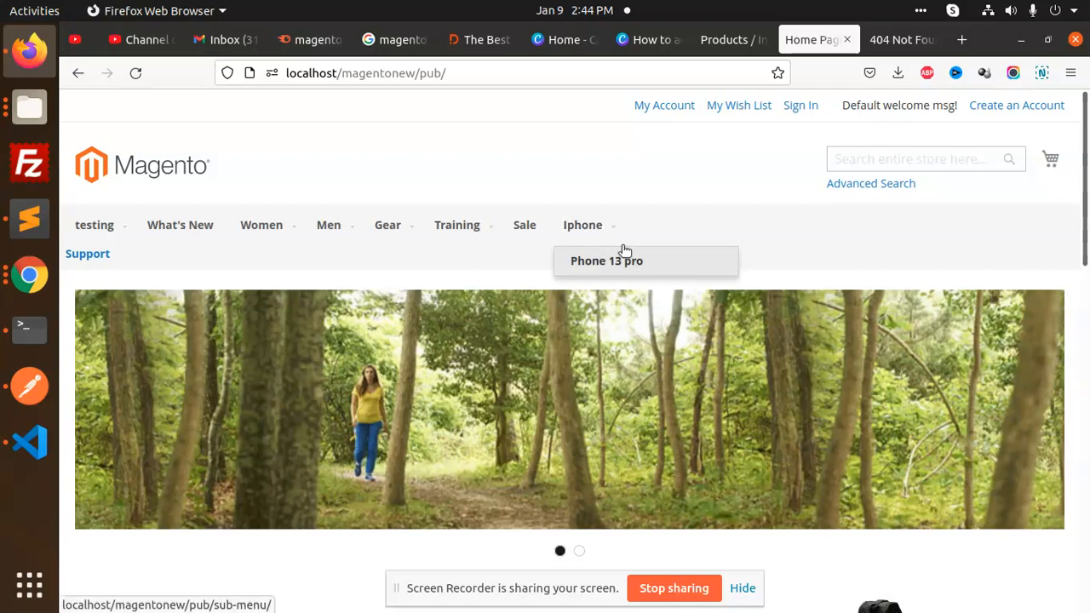
Browse into the Discount module's etc/frontend folder and select di.xml.
click(29, 105)
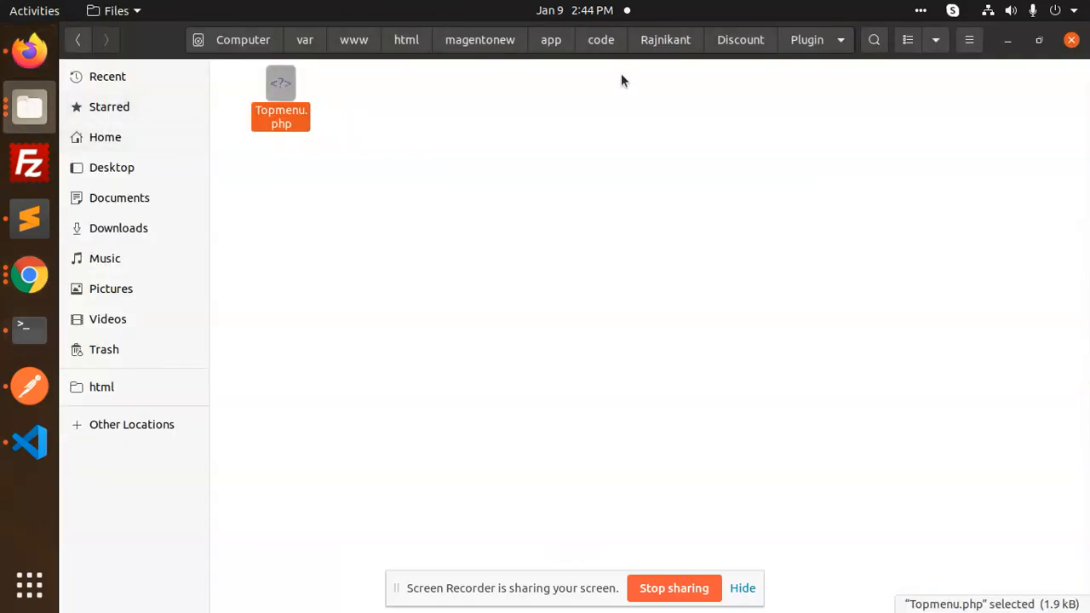
click(740, 40)
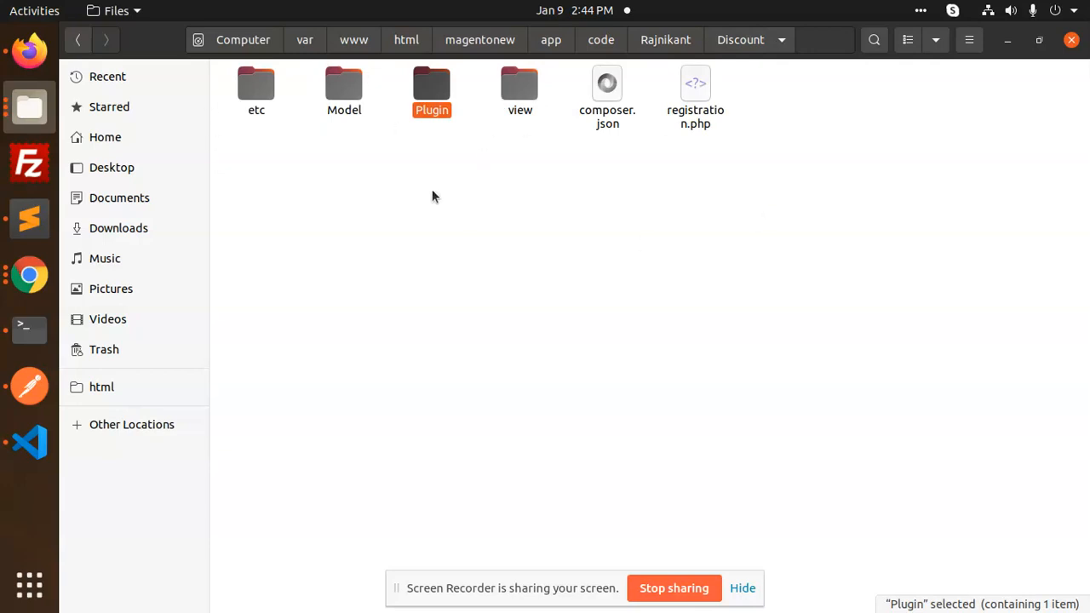
double_click(256, 85)
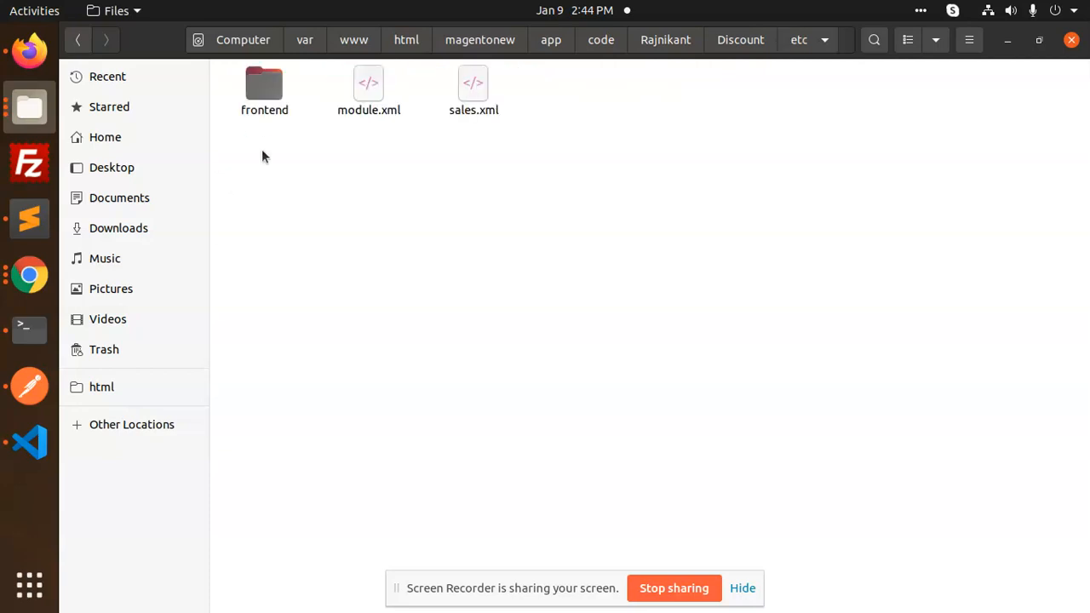
double_click(263, 94)
click(281, 94)
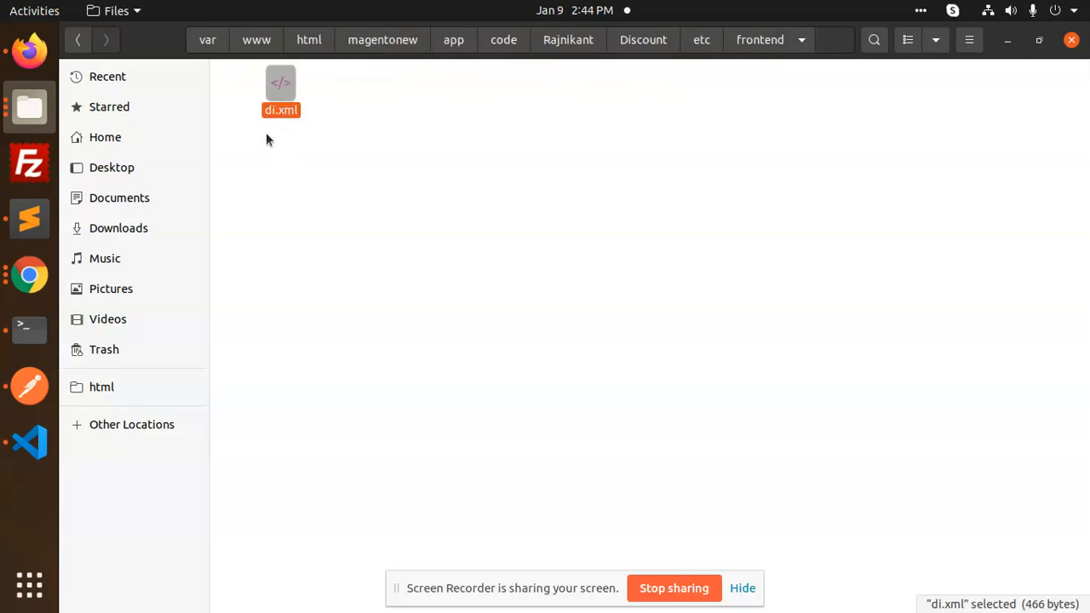
In di.xml, point out the custom_menu_item plugin name and the Rajnikant vendor.
click(29, 441)
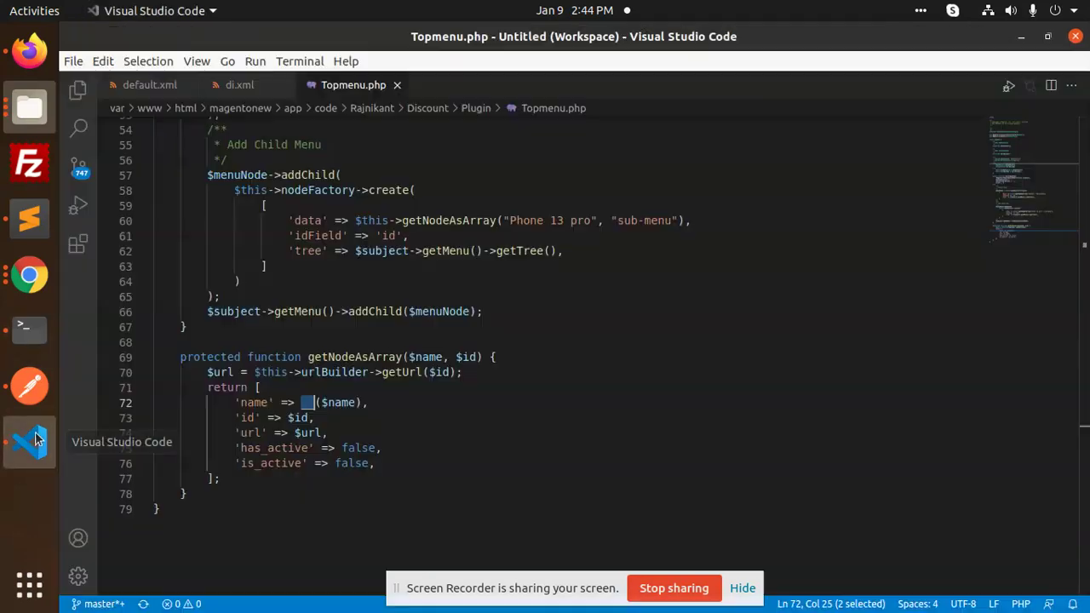
click(239, 84)
double_click(340, 290)
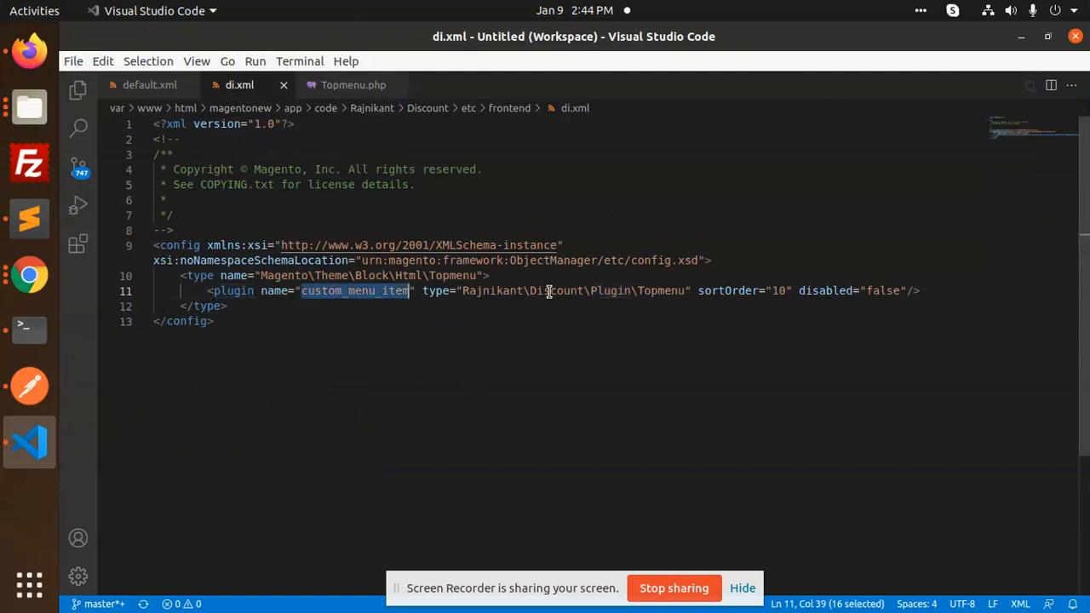
double_click(503, 290)
Walk through the target class path Magento\Theme\Block\Html\Topmenu being extended.
double_click(281, 275)
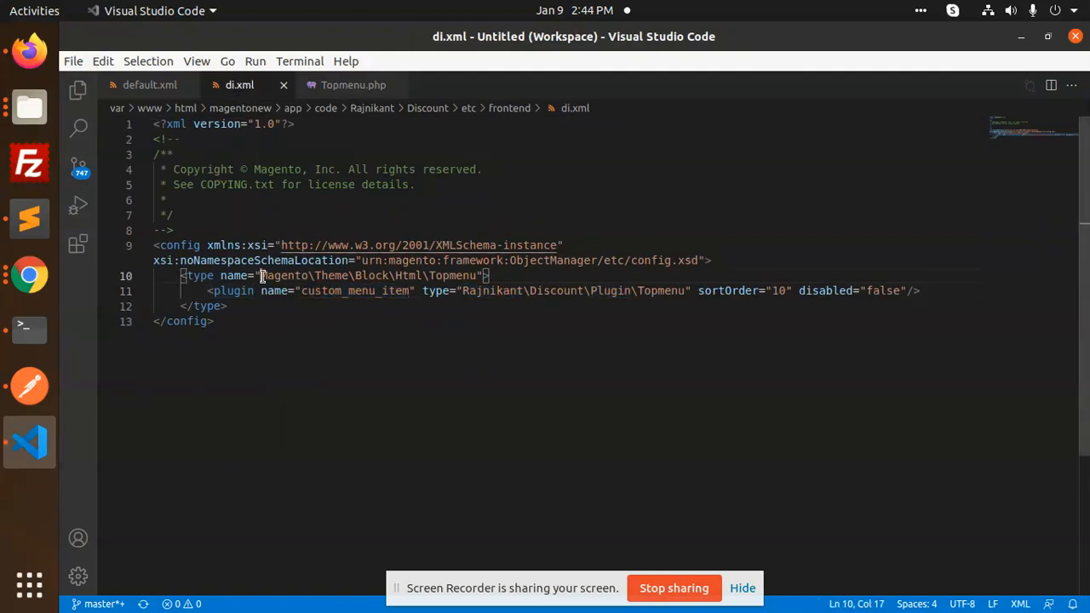
click(324, 275)
double_click(452, 275)
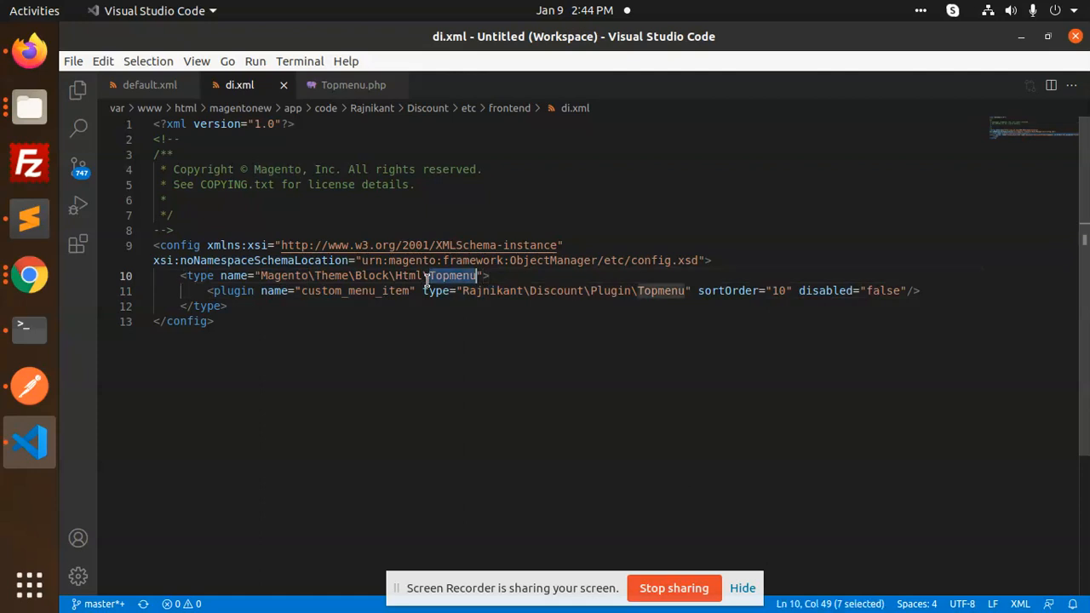
click(288, 275)
double_click(281, 275)
double_click(332, 275)
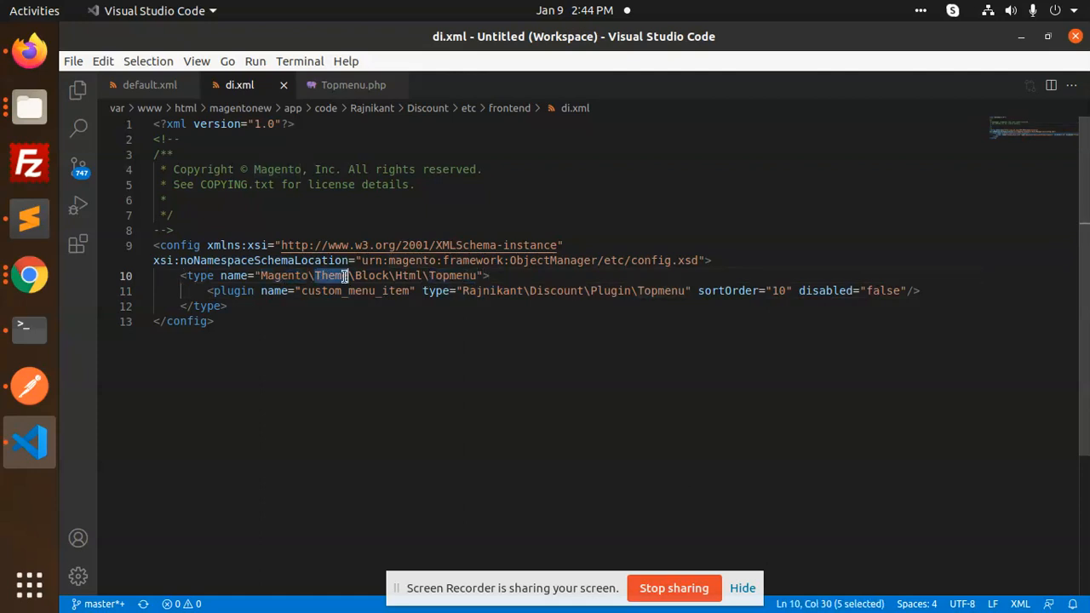
double_click(373, 275)
click(407, 275)
double_click(407, 275)
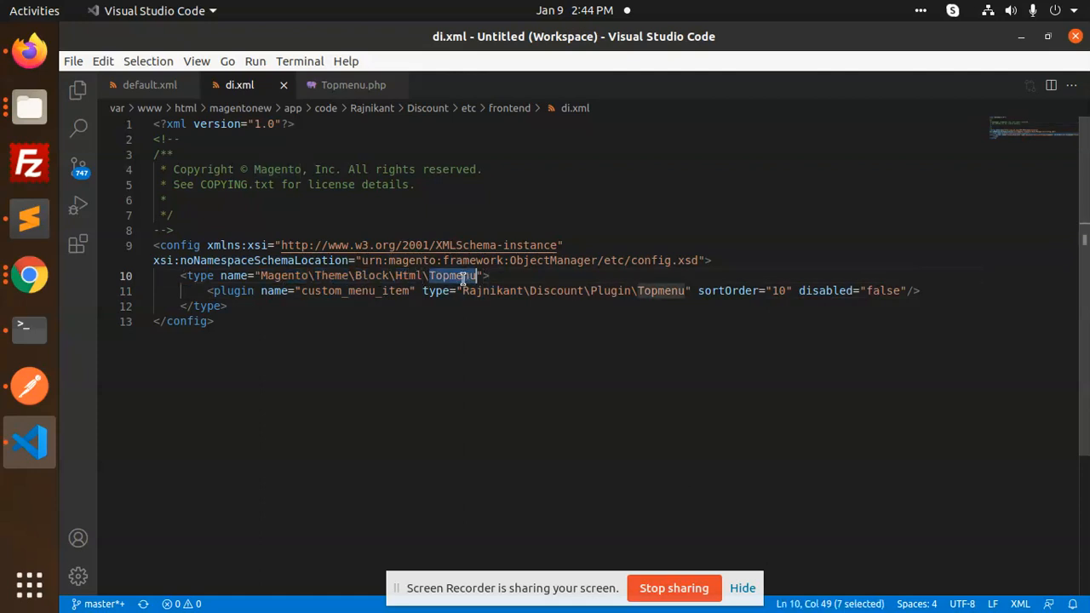
double_click(451, 275)
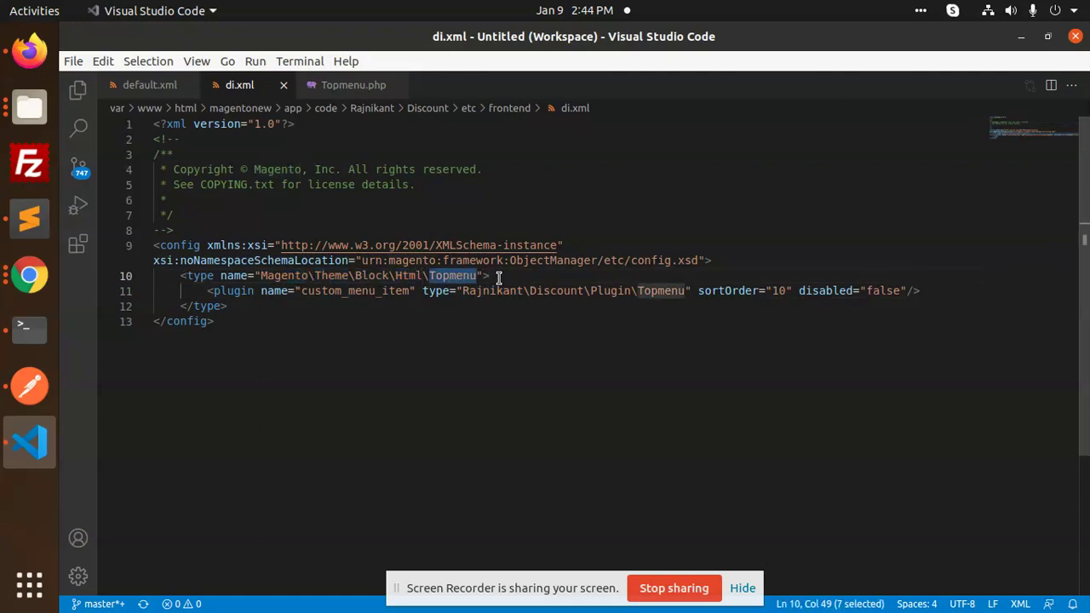
Point out the plugin class path ending in Plugin\Topmenu.
double_click(611, 290)
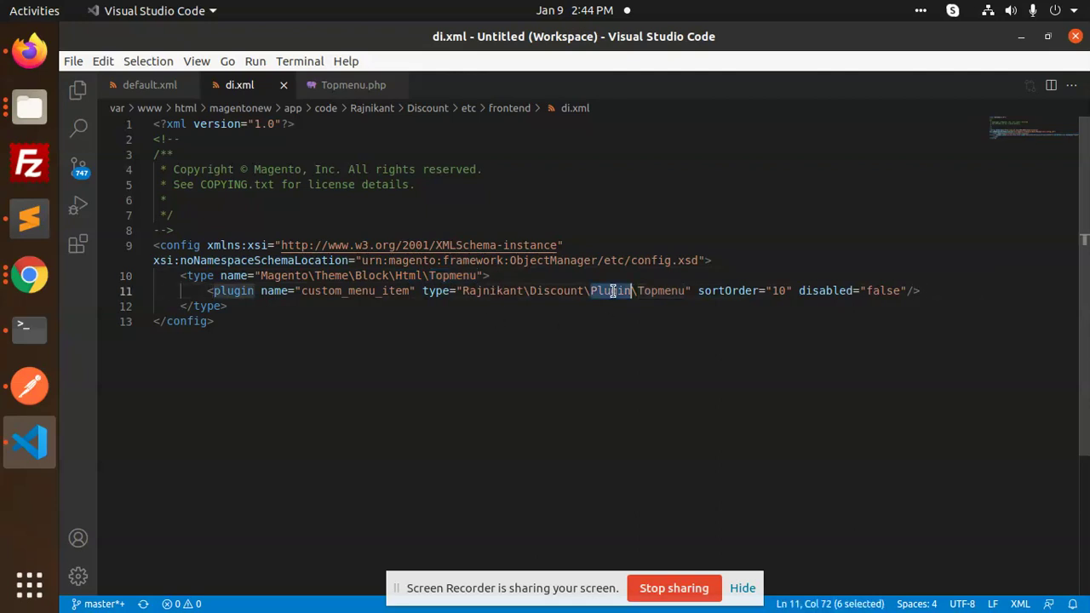
double_click(660, 290)
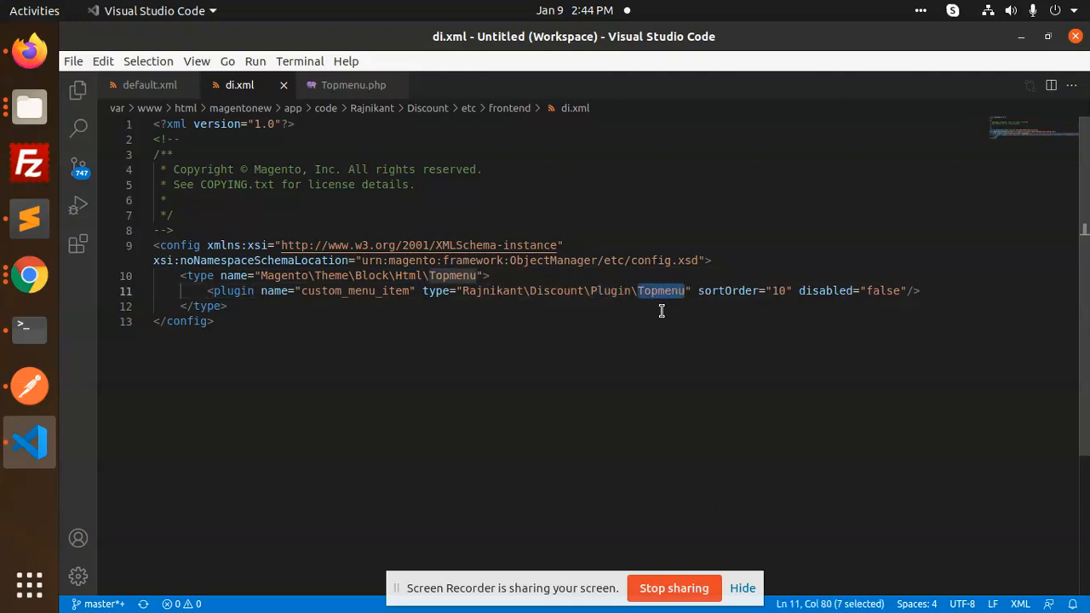
In Topmenu.php, review the Rajnikant namespace, NodeFactory and UrlInterface imports, and the beforeGetHtml method.
click(353, 84)
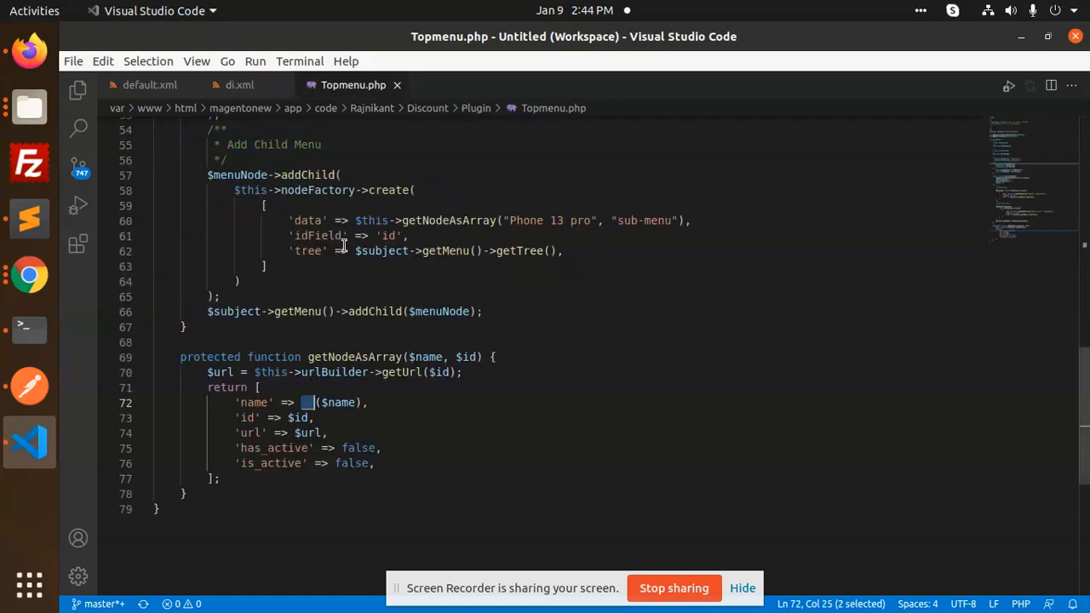
scroll(342, 255, up, 5)
scroll(343, 292, up, 3)
scroll(342, 292, up, 5)
scroll(342, 292, up, 5)
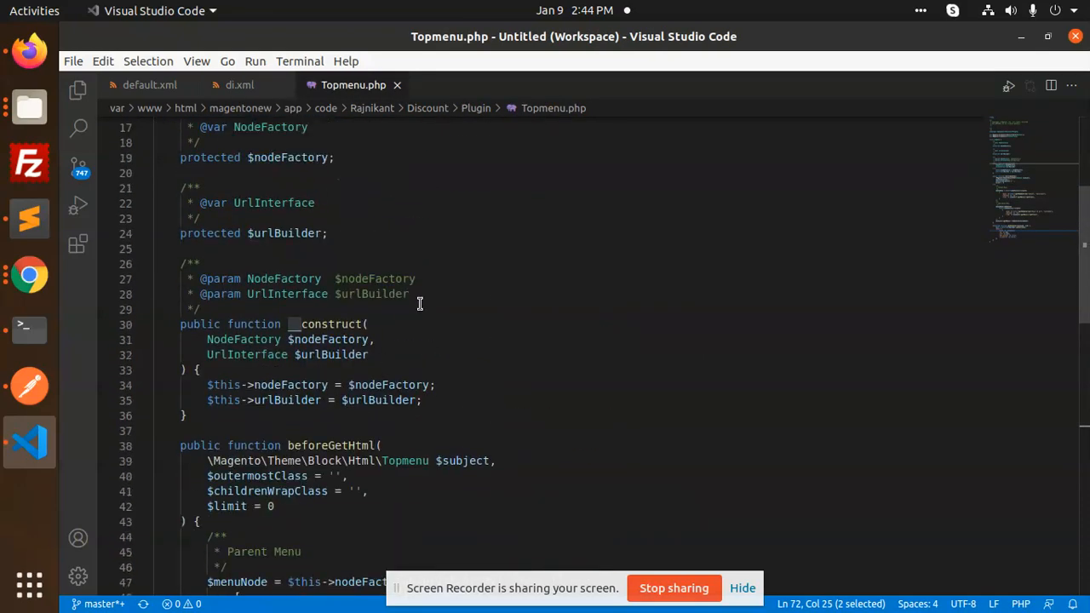
scroll(410, 316, up, 5)
double_click(251, 260)
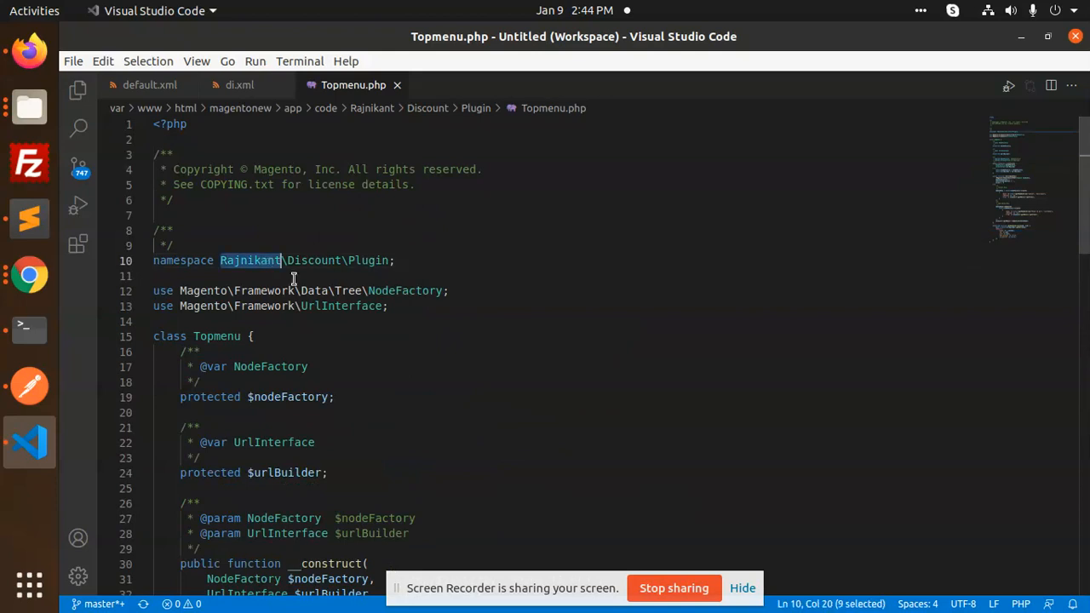
click(290, 284)
double_click(264, 290)
double_click(405, 290)
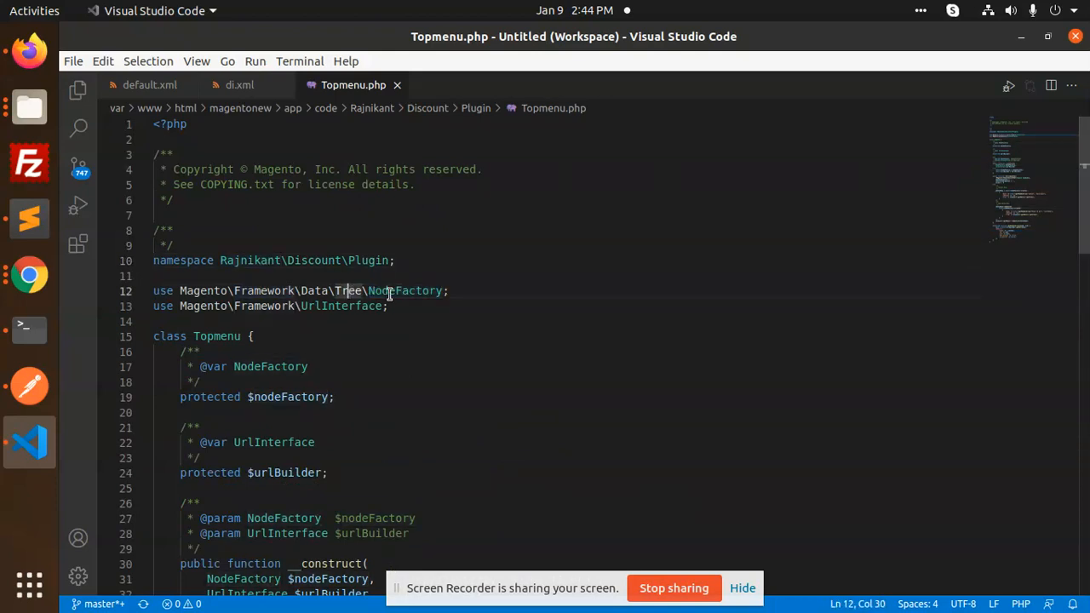
click(357, 306)
double_click(345, 305)
scroll(347, 339, down, 5)
scroll(348, 339, down, 3)
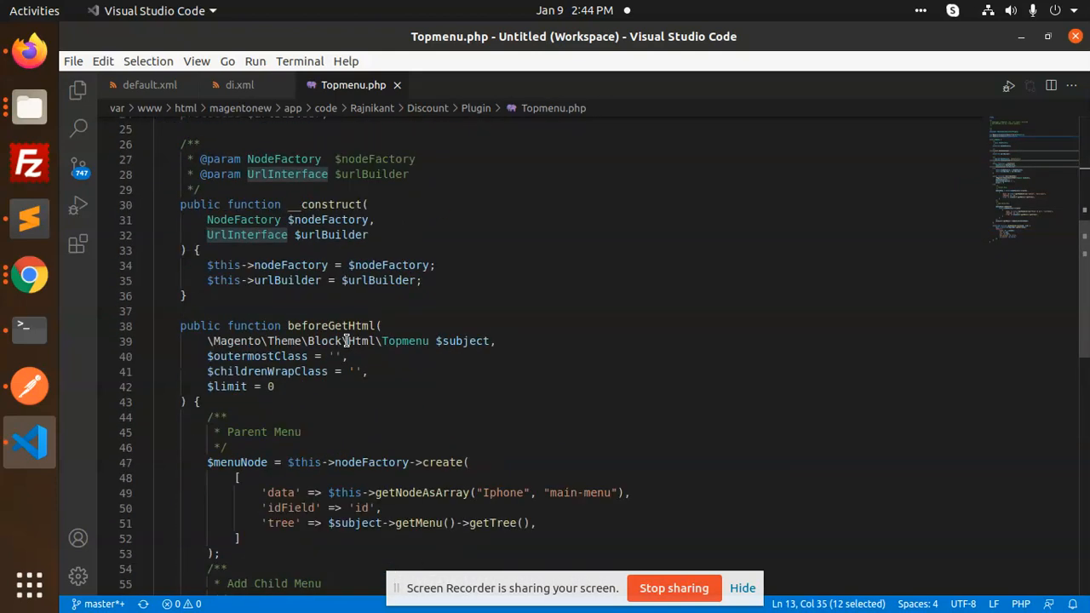
double_click(332, 326)
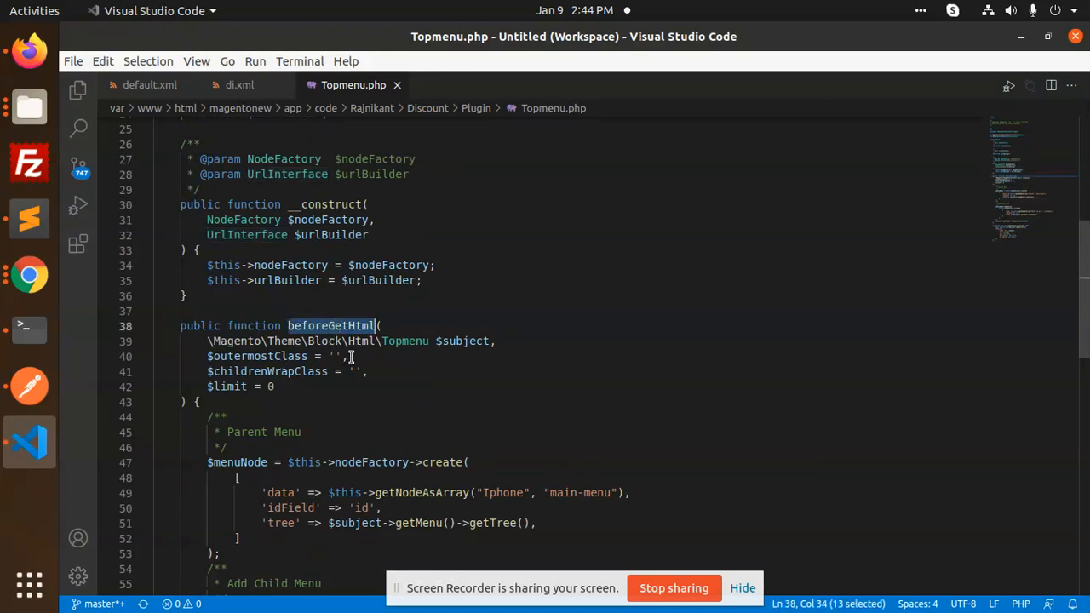
scroll(352, 357, down, 2)
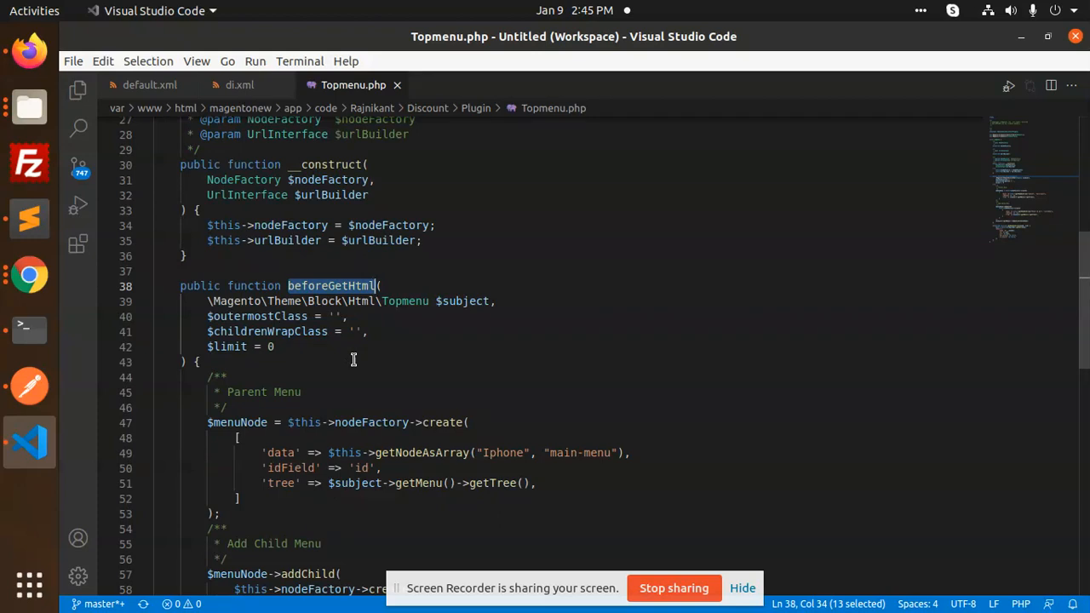
scroll(332, 341, down, 3)
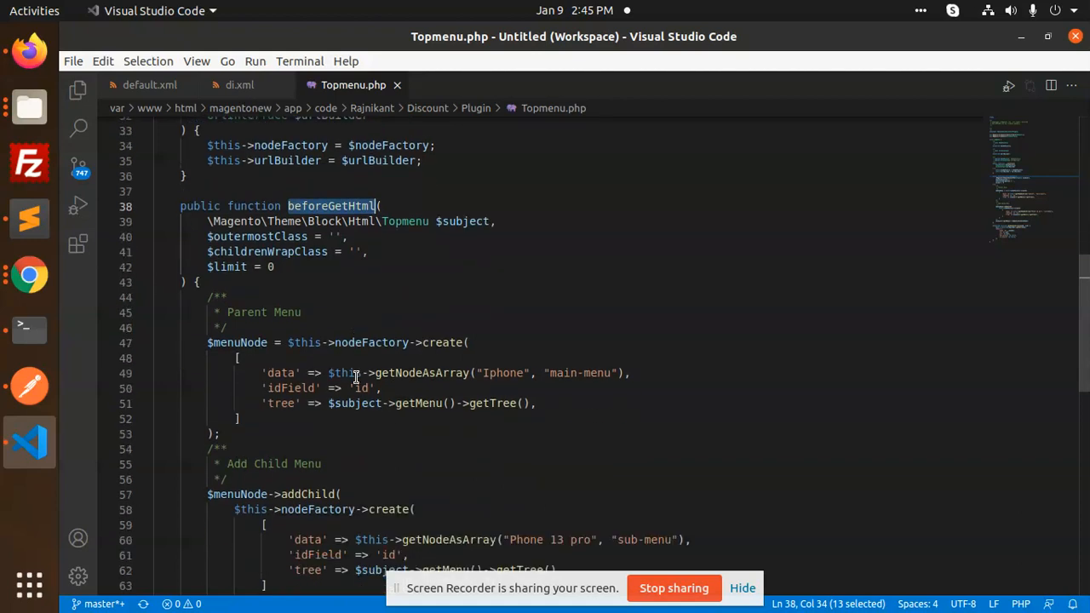
Go over the parent menu creation: nodeFactory create, getNodeAsArray with the Iphone label, and subject getMenu getTree.
click(365, 425)
double_click(362, 344)
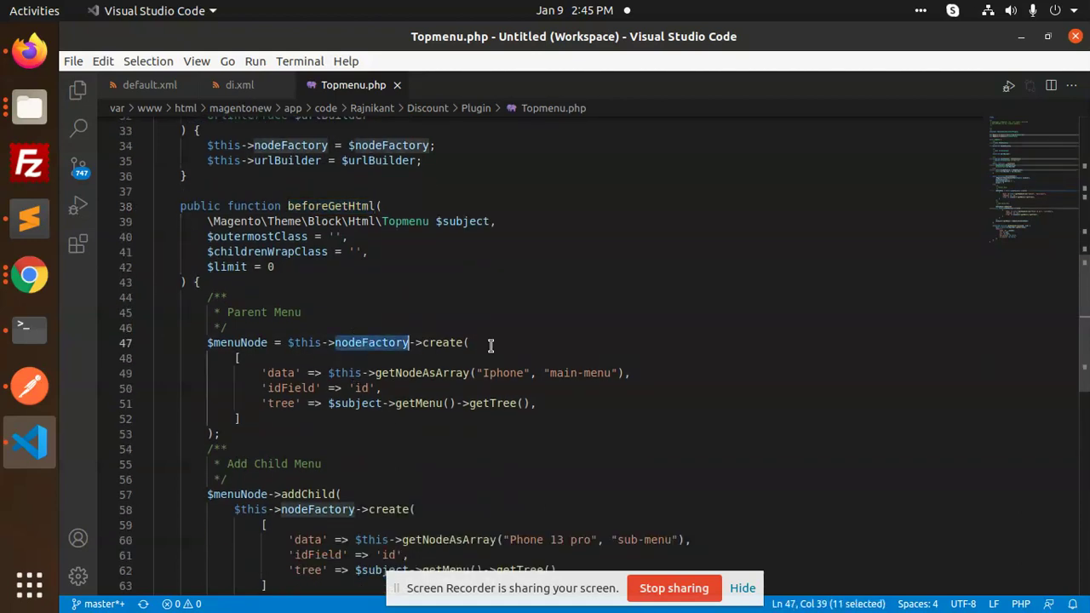
double_click(442, 342)
click(420, 375)
double_click(421, 374)
double_click(502, 373)
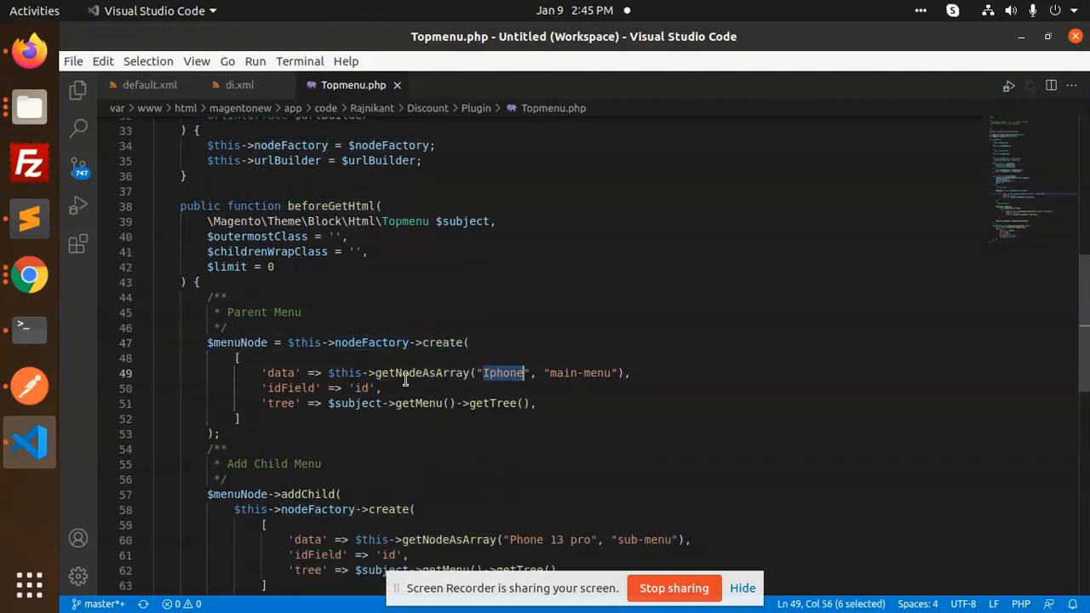
double_click(354, 404)
double_click(417, 404)
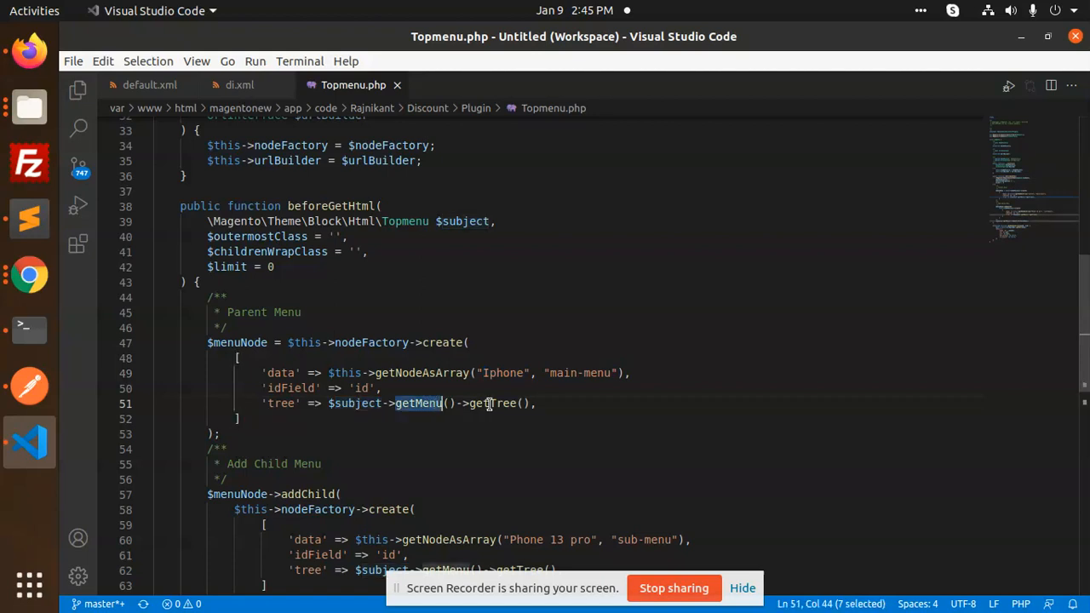
double_click(492, 403)
click(492, 404)
scroll(483, 383, down, 2)
Go over the Add Child Menu code: the Phone 13 pro name and getMenu addChild with $menuNode.
click(246, 383)
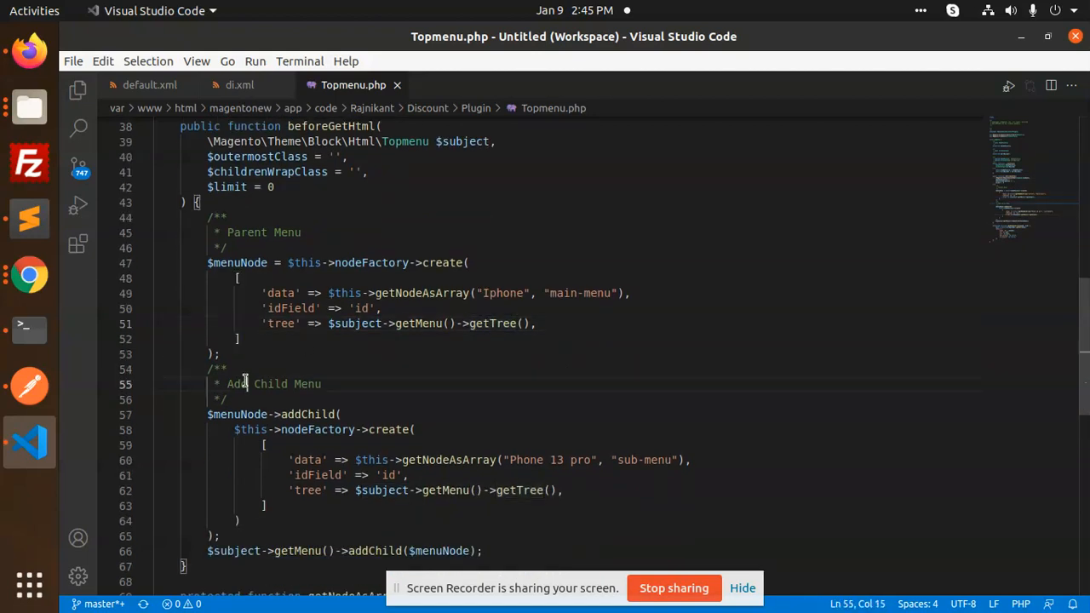
double_click(306, 383)
scroll(417, 389, down, 1)
double_click(526, 420)
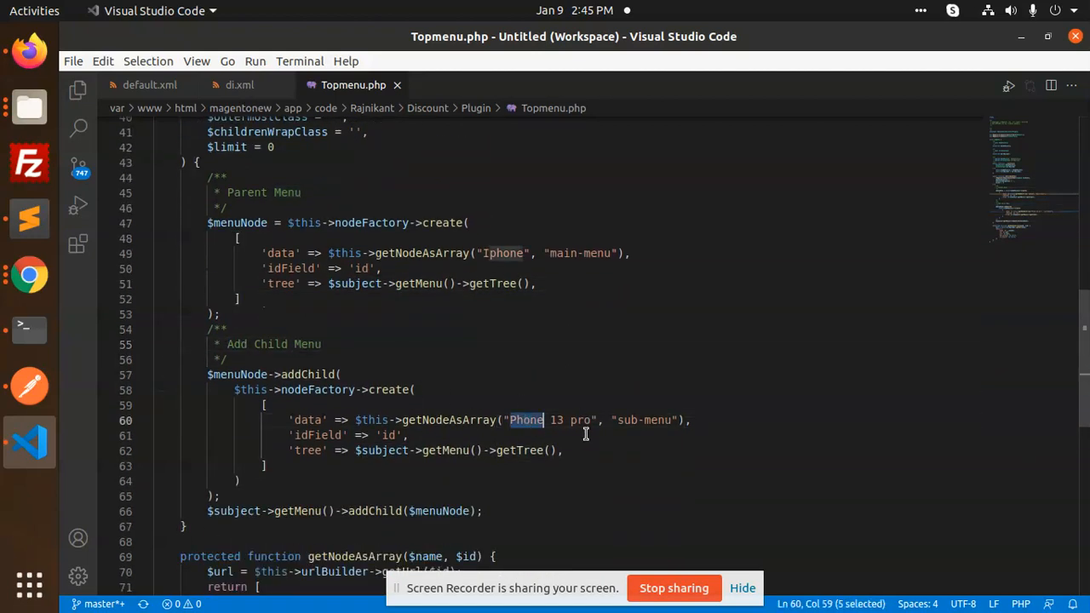
click(407, 435)
scroll(349, 431, down, 1)
scroll(349, 431, down, 1)
double_click(296, 431)
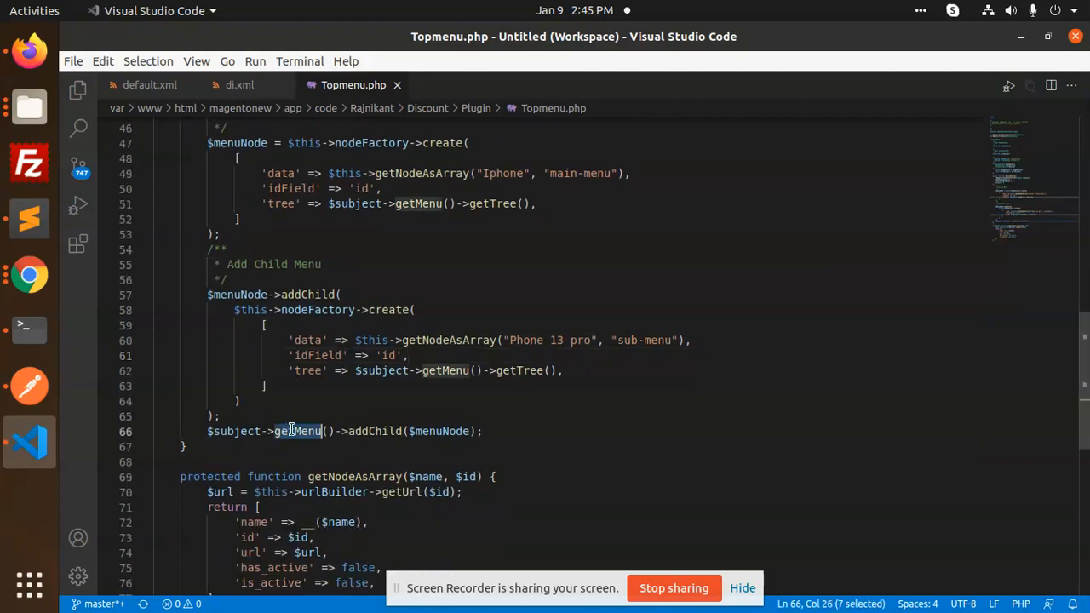
double_click(373, 431)
click(433, 430)
double_click(439, 431)
scroll(426, 426, down, 1)
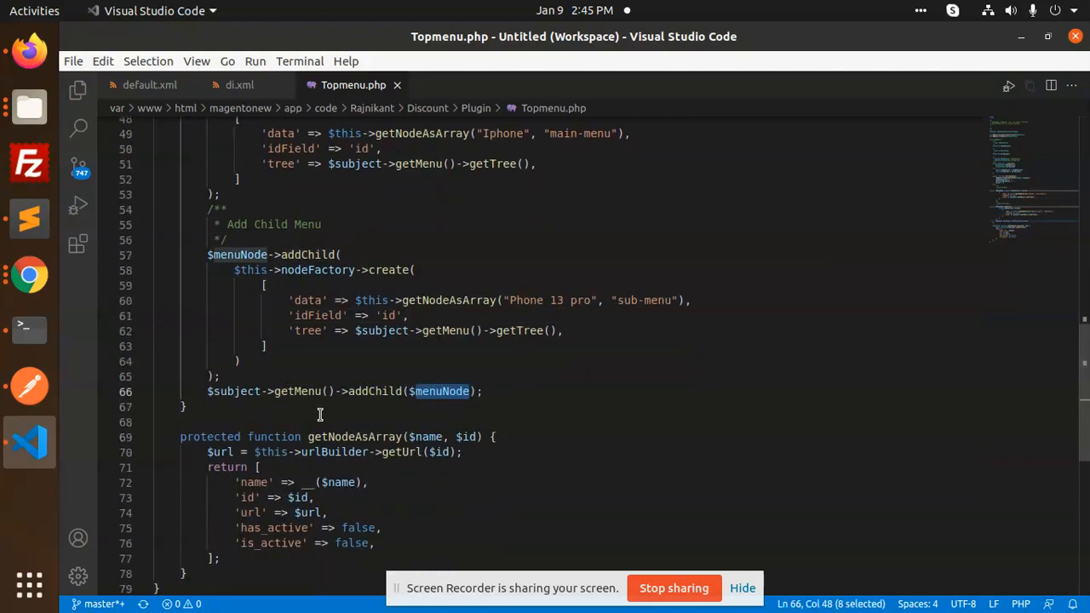
Review the getNodeAsArray helper's returned array, including the has_active and is_active keys.
double_click(354, 435)
scroll(372, 486, down, 1)
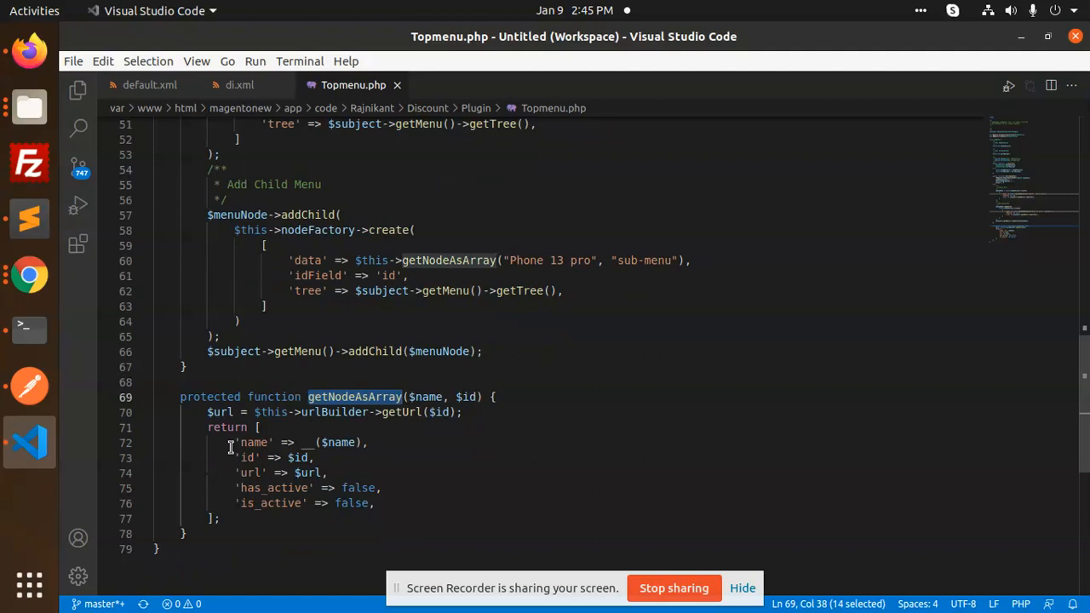
drag(235, 442, 256, 503)
click(328, 462)
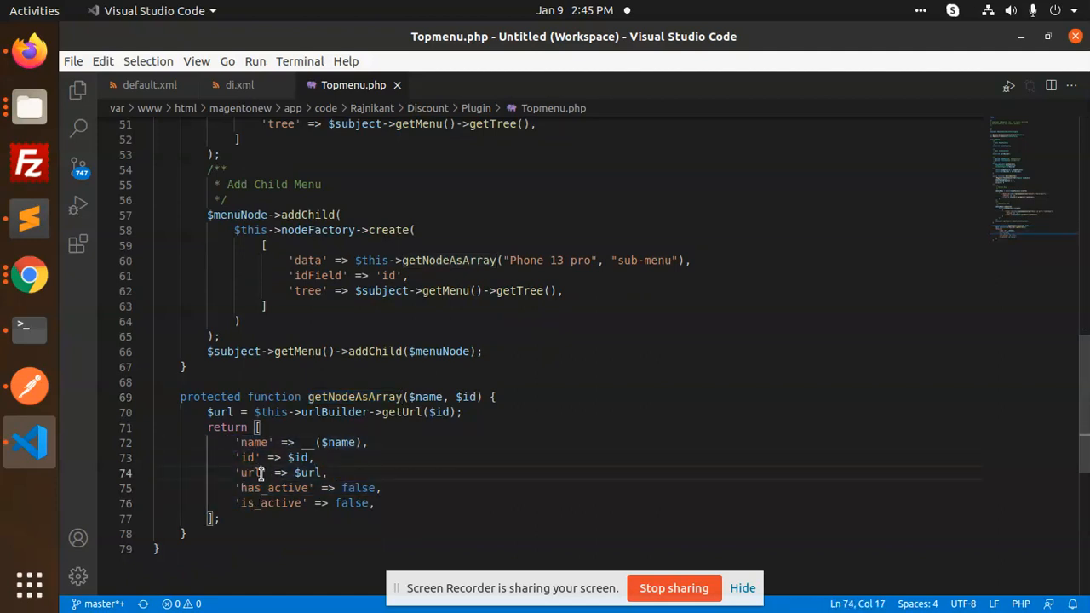
double_click(253, 474)
double_click(273, 503)
click(433, 504)
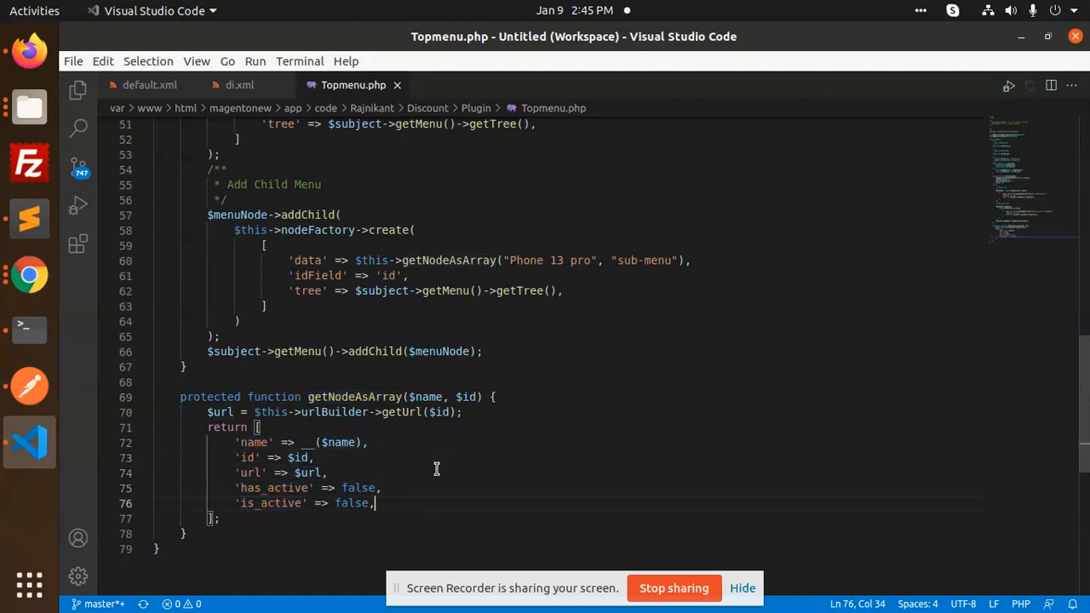
scroll(351, 399, up, 3)
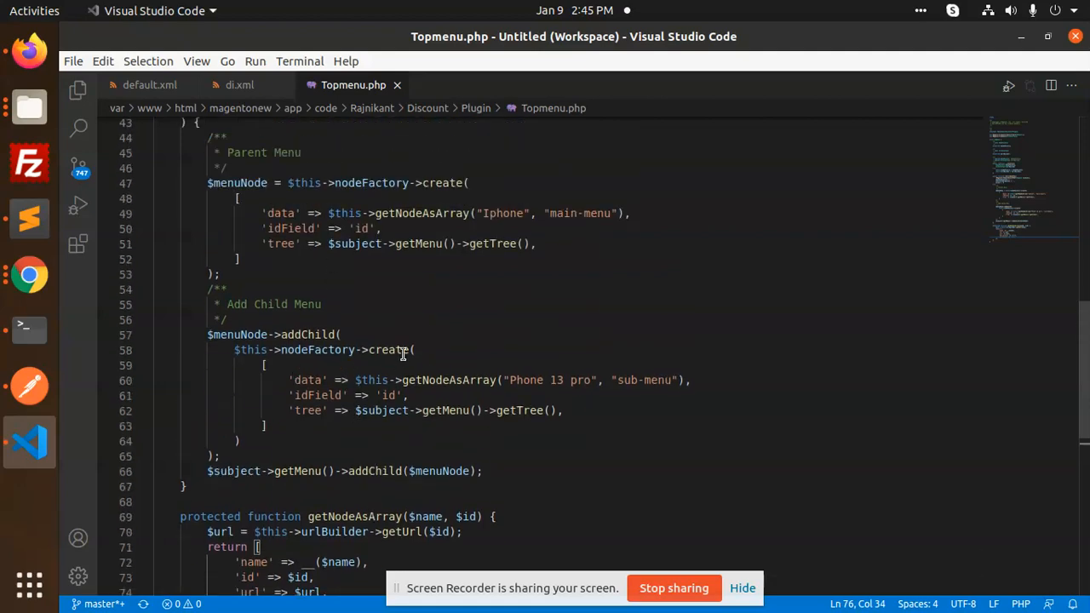
Switch over to Firefox to view the Magento storefront menu.
key(alt+Tab)
click(29, 51)
mouse_move(582, 225)
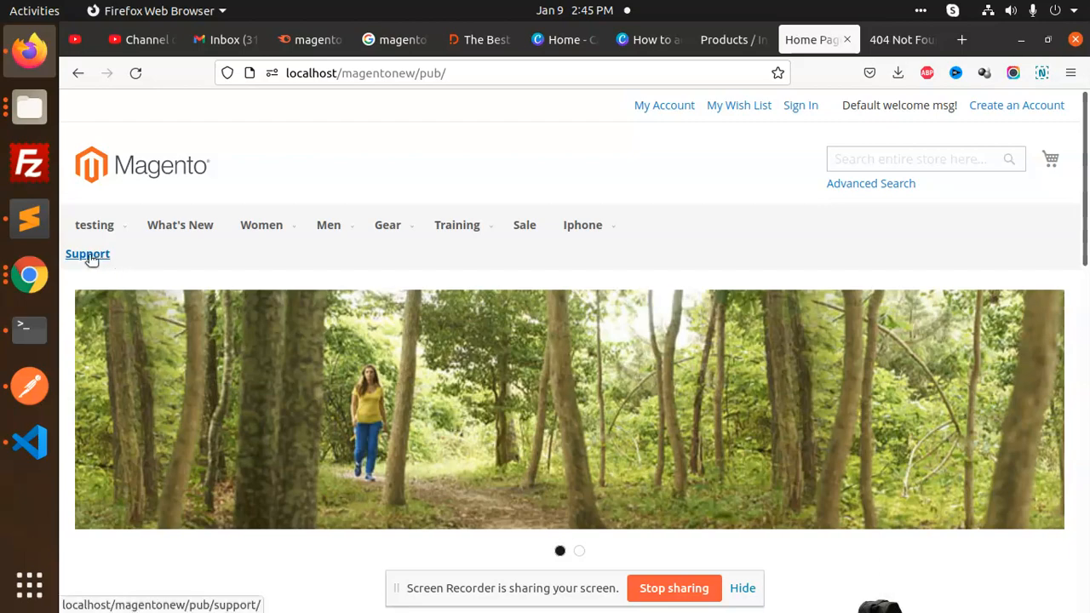
From the magentonew root, browse into app/design/frontend.
click(29, 220)
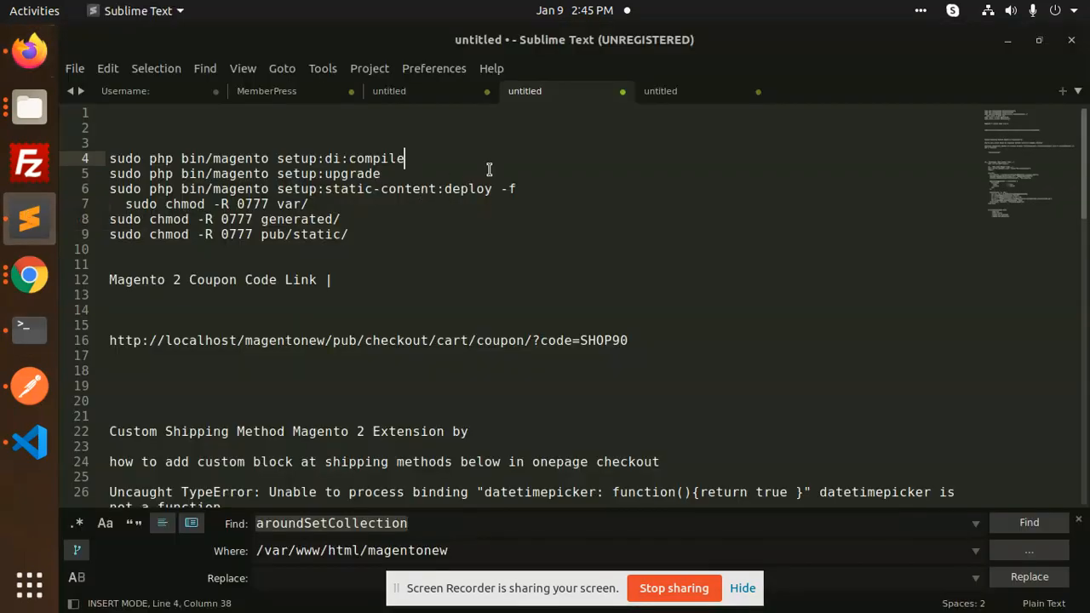
click(29, 106)
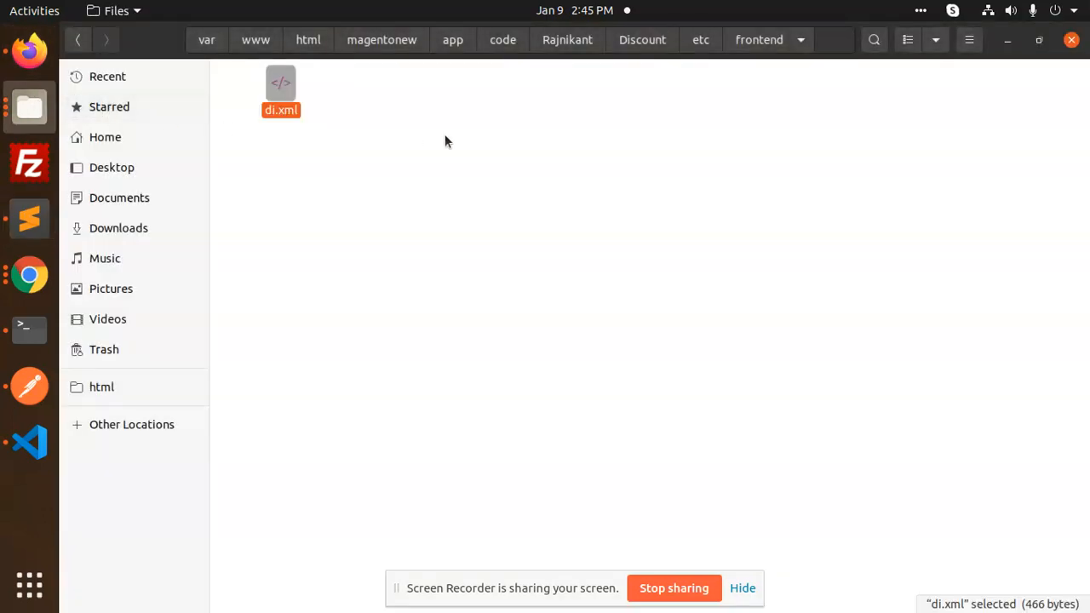
click(567, 40)
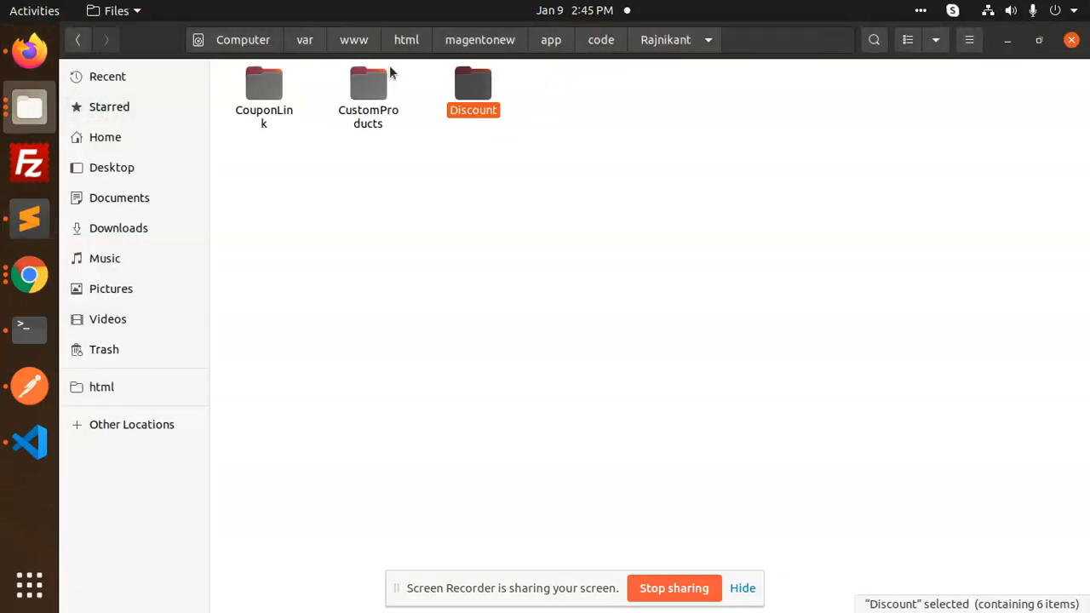
click(488, 40)
double_click(252, 89)
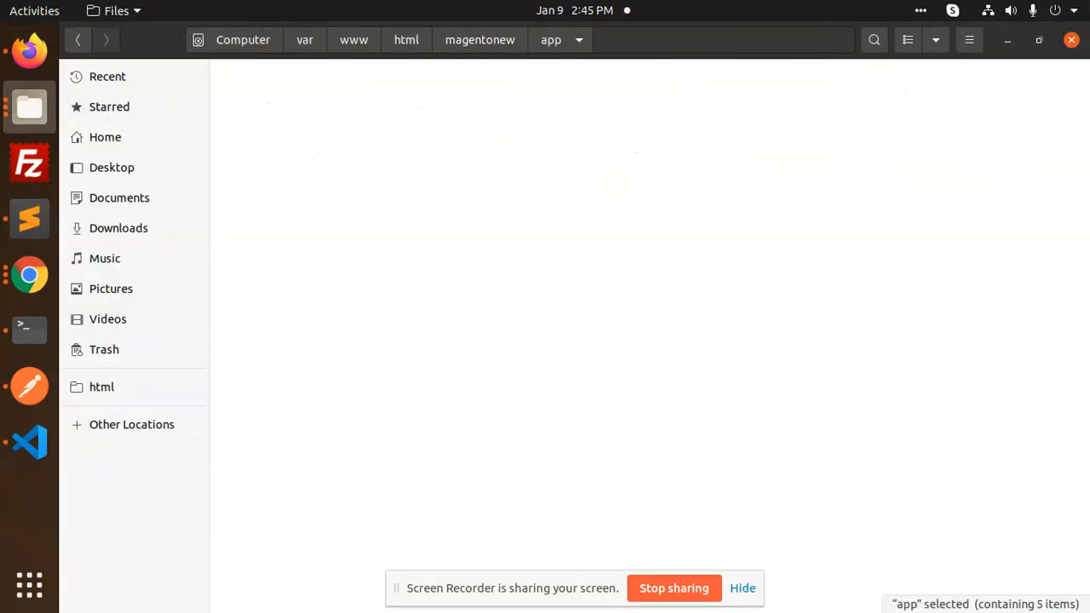
double_click(351, 95)
double_click(387, 86)
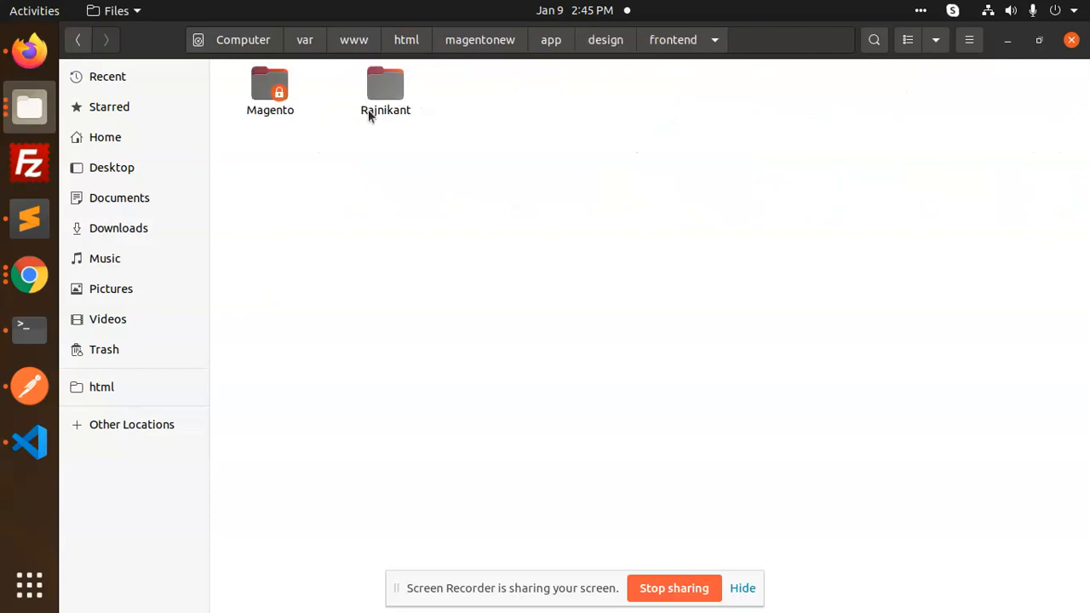
Continue into Rajnikant/simple/Magento_Customer/layout and choose Open With Other Application on default.xml.
double_click(384, 89)
double_click(280, 96)
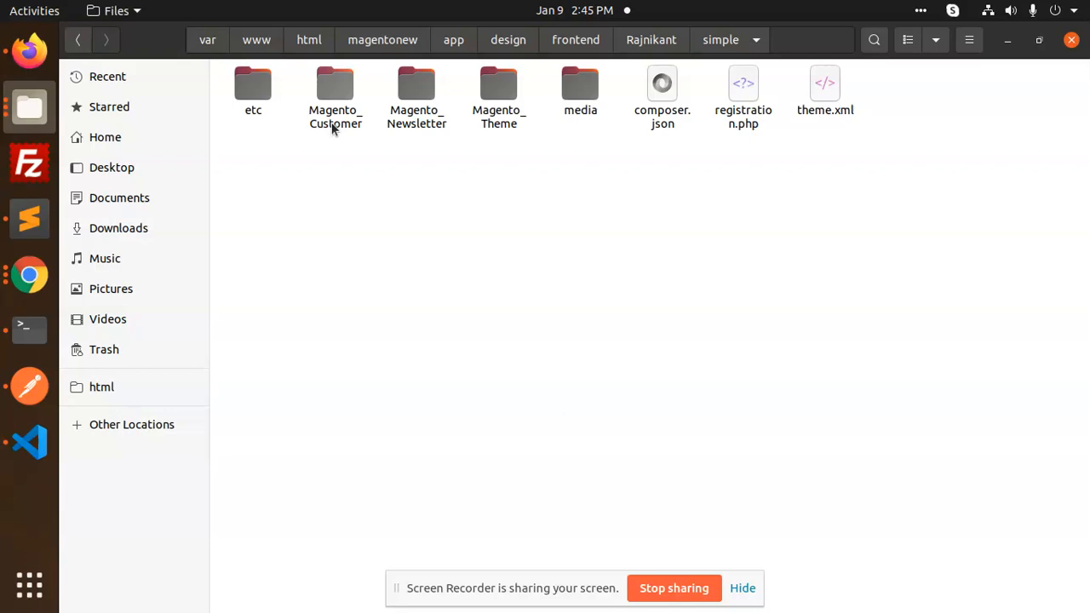
double_click(334, 92)
double_click(281, 89)
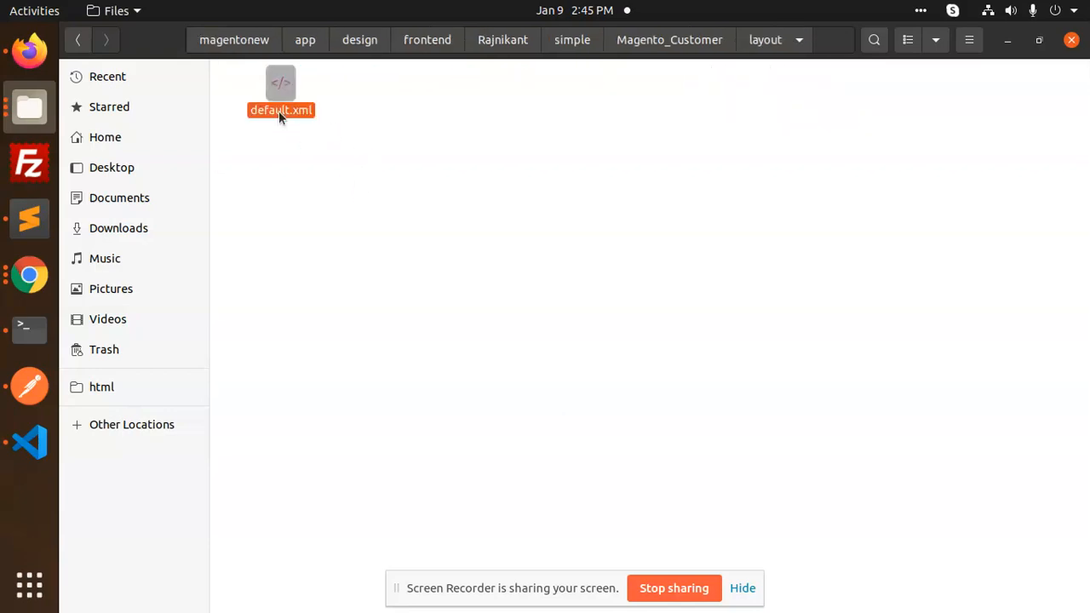
right_click(279, 111)
click(351, 149)
Open default.xml in Sublime Text and point out the Support label and support path values.
click(697, 173)
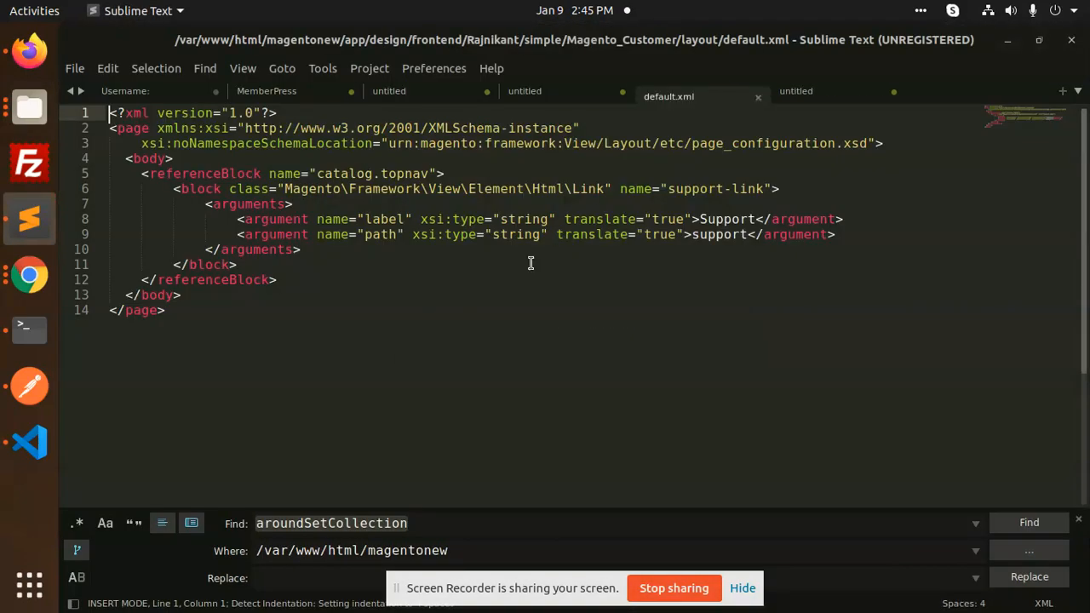
double_click(725, 219)
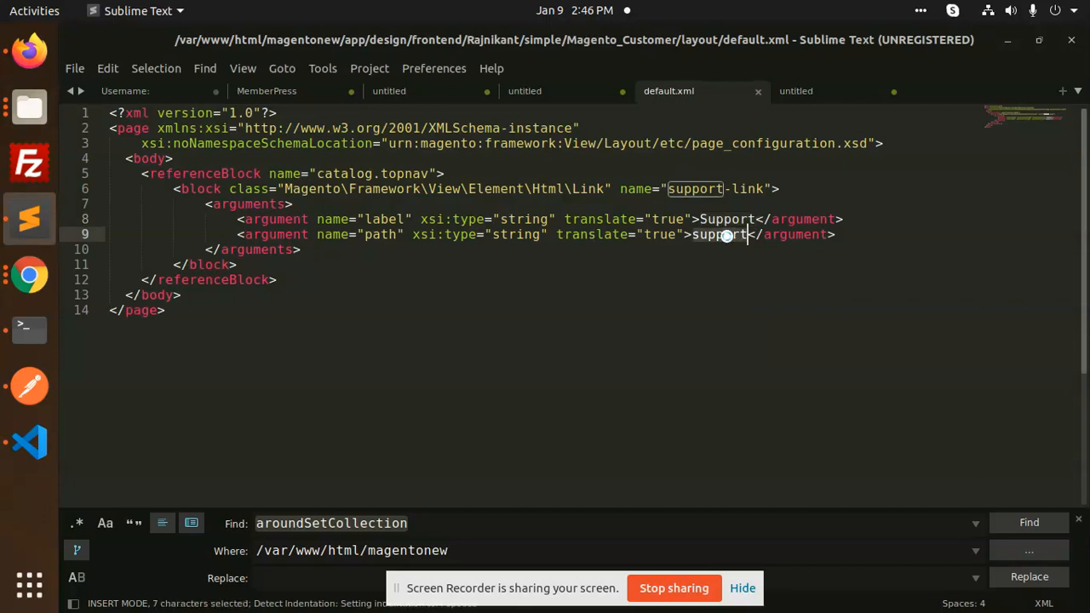
click(407, 219)
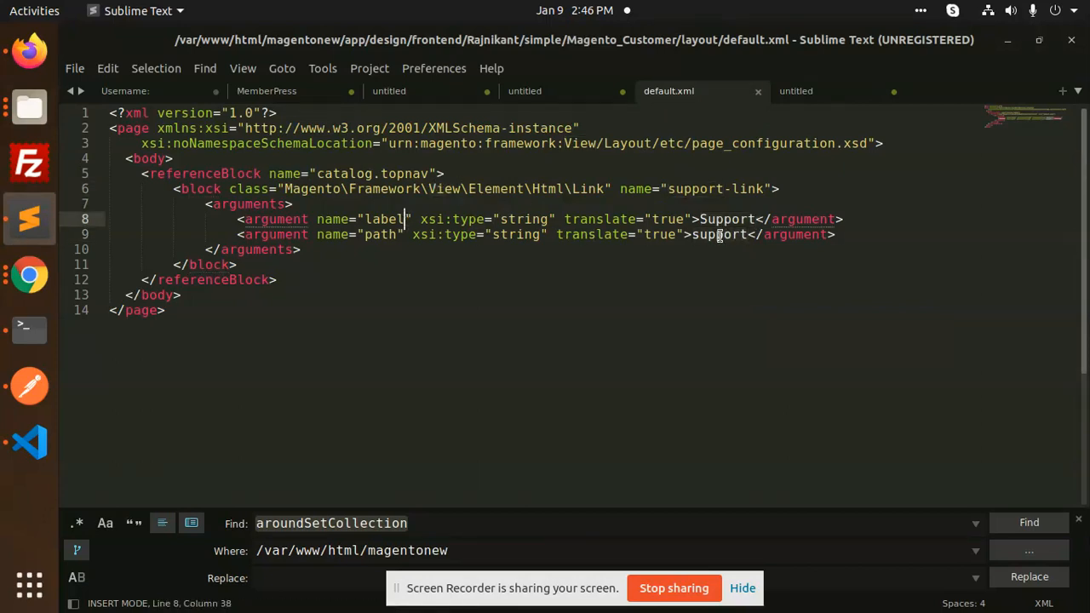
double_click(730, 241)
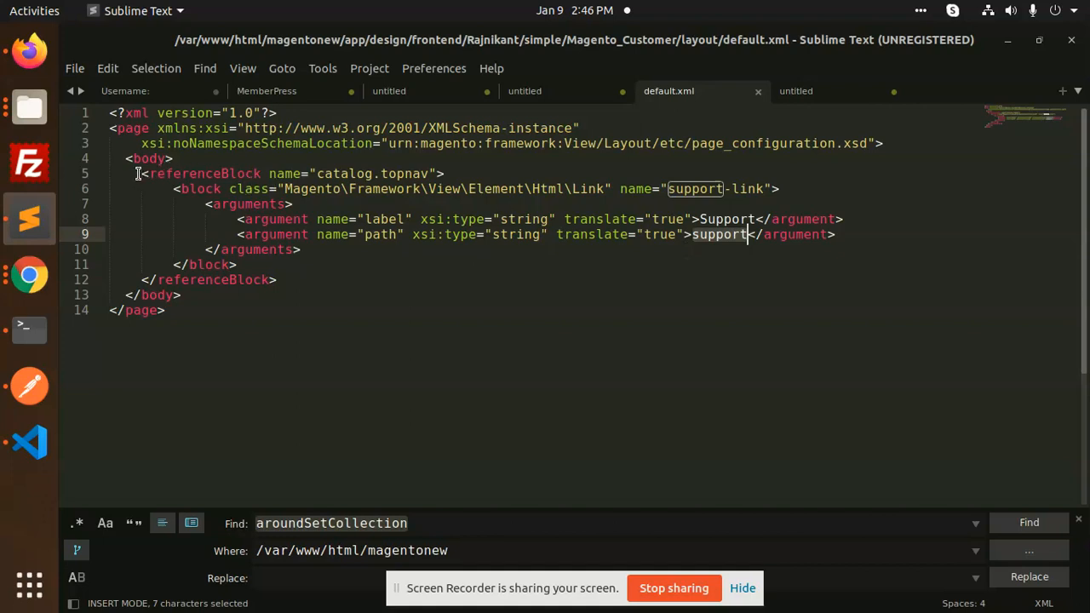
Highlight the layout block referencing catalog.topnav, then view the storefront in Firefox.
drag(138, 174, 136, 310)
double_click(358, 174)
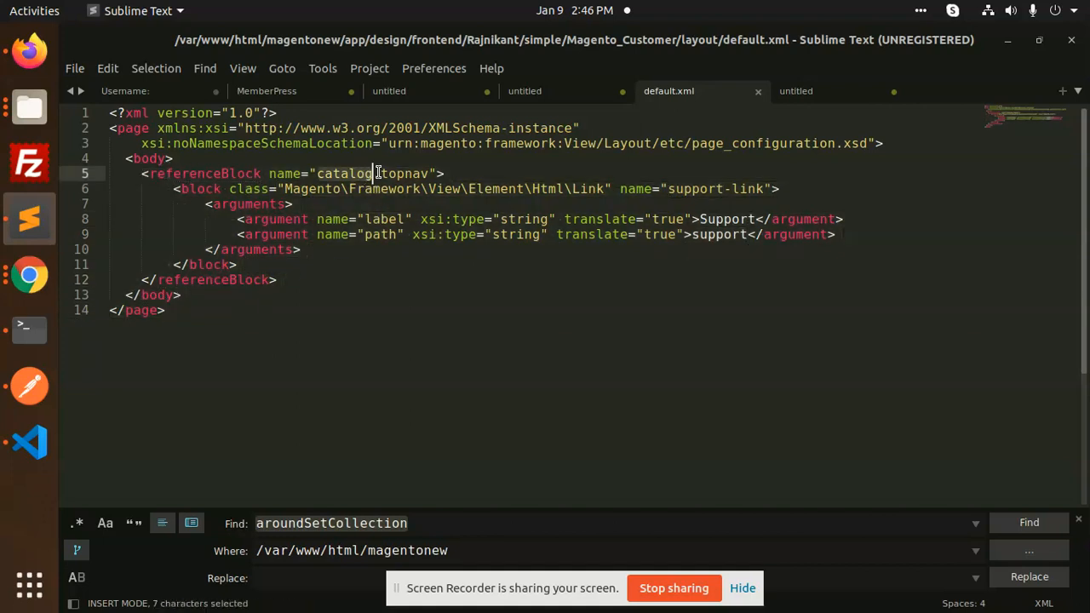
double_click(400, 173)
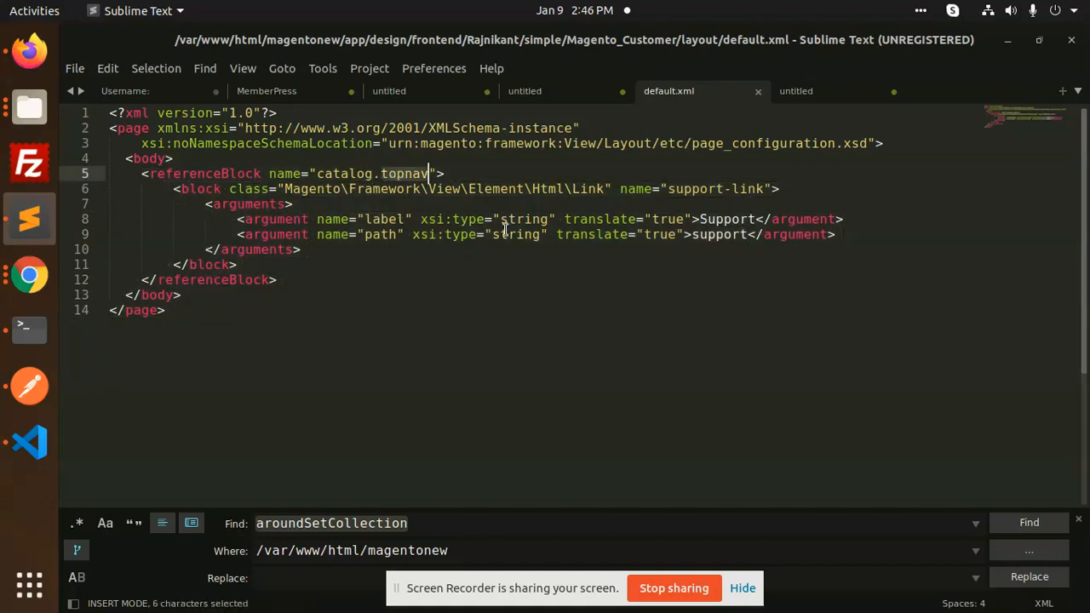
click(29, 53)
mouse_move(94, 225)
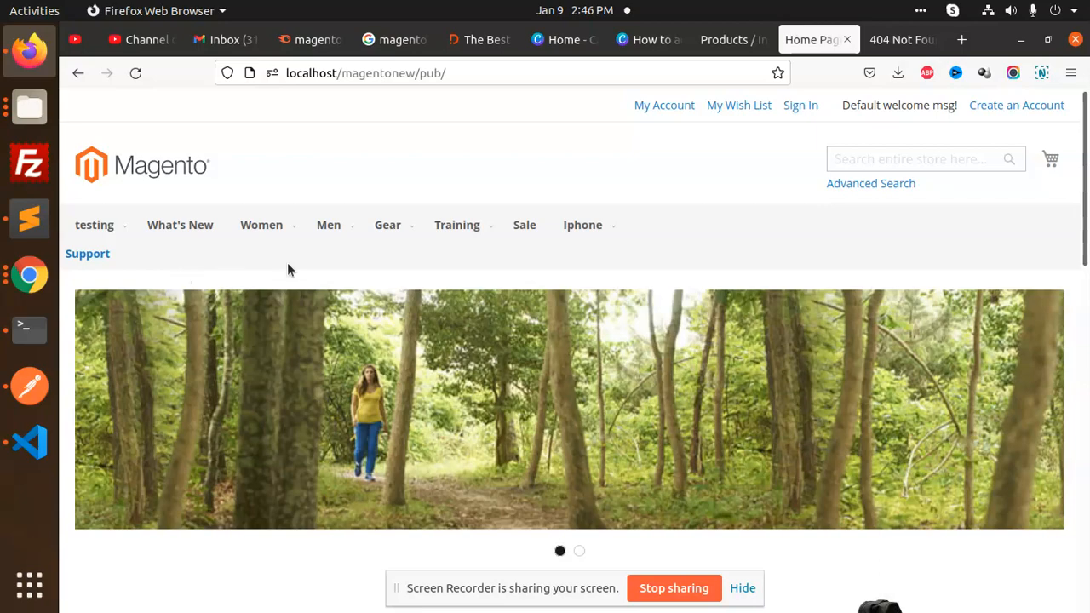
Return to default.xml in Sublime Text and place the caret after the closing </arguments> tag.
key(alt+Tab)
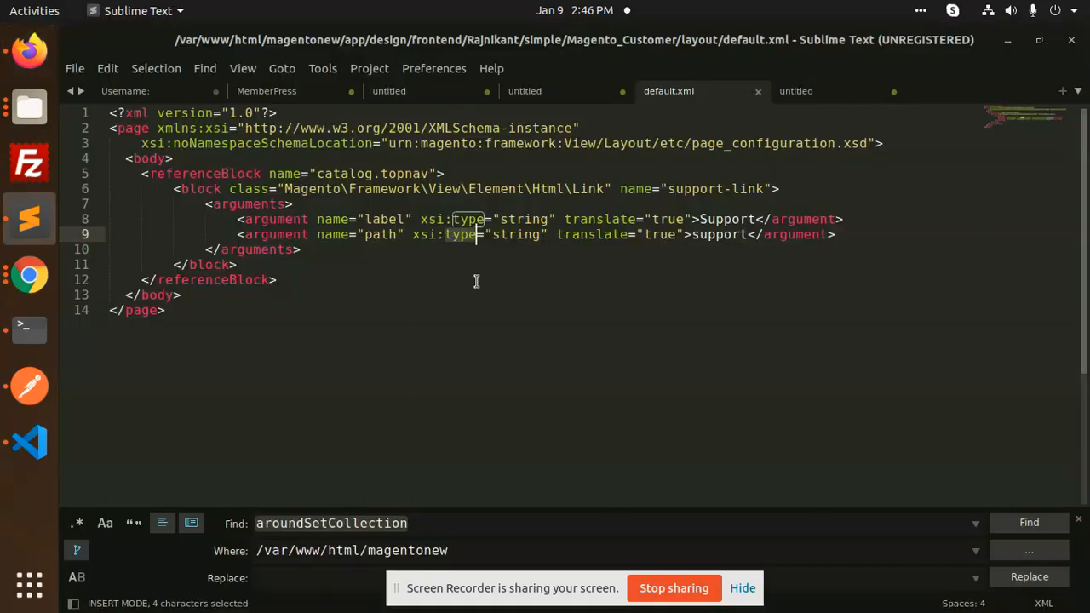
key(alt+Tab)
key(alt+Tab)
click(583, 219)
click(582, 250)
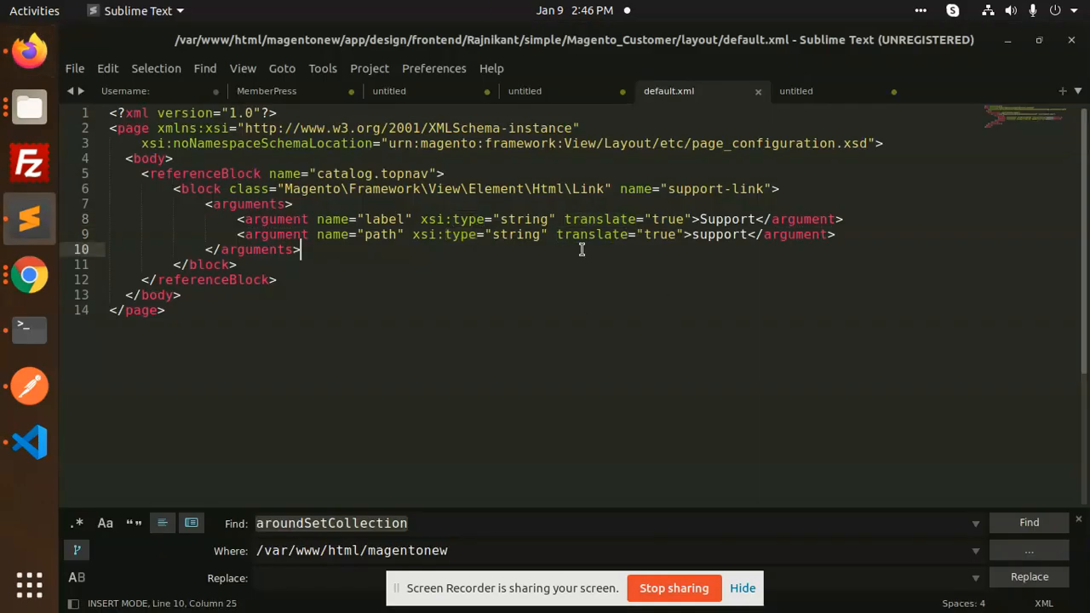